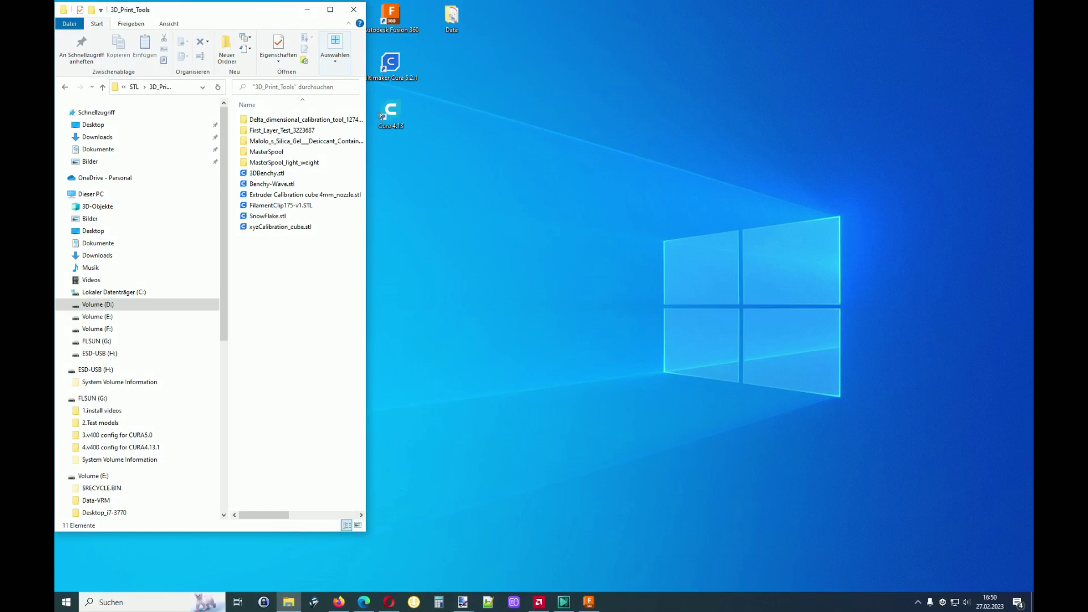
Launch Cura 4.13 and load SnowFlake.stl onto the Flsun V400 plate (260 x 260 x 7 mm)
left_click(390, 114)
double_click(400, 123)
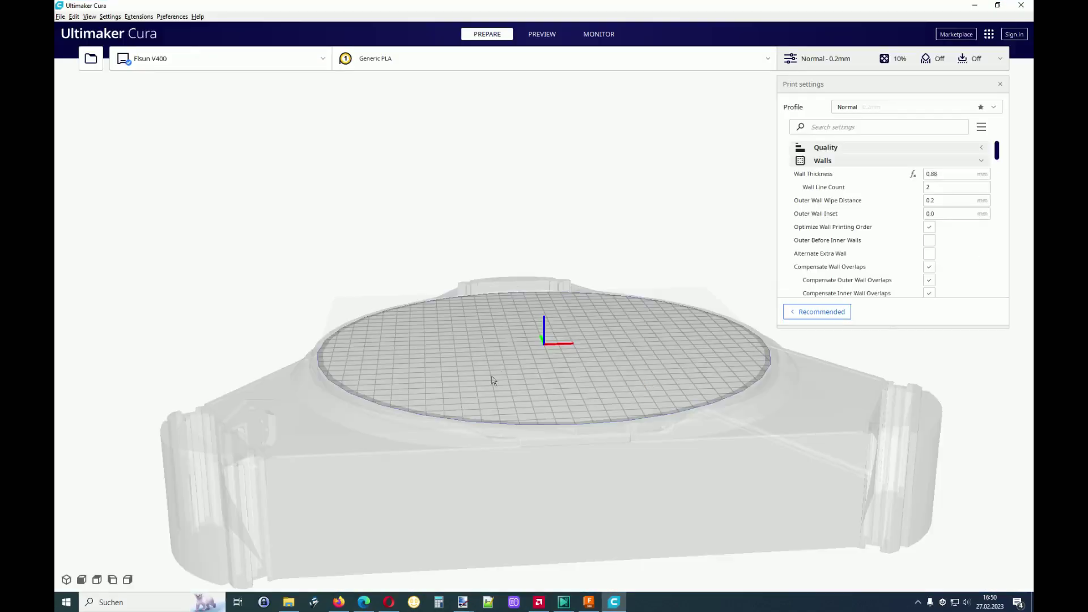
left_click(289, 601)
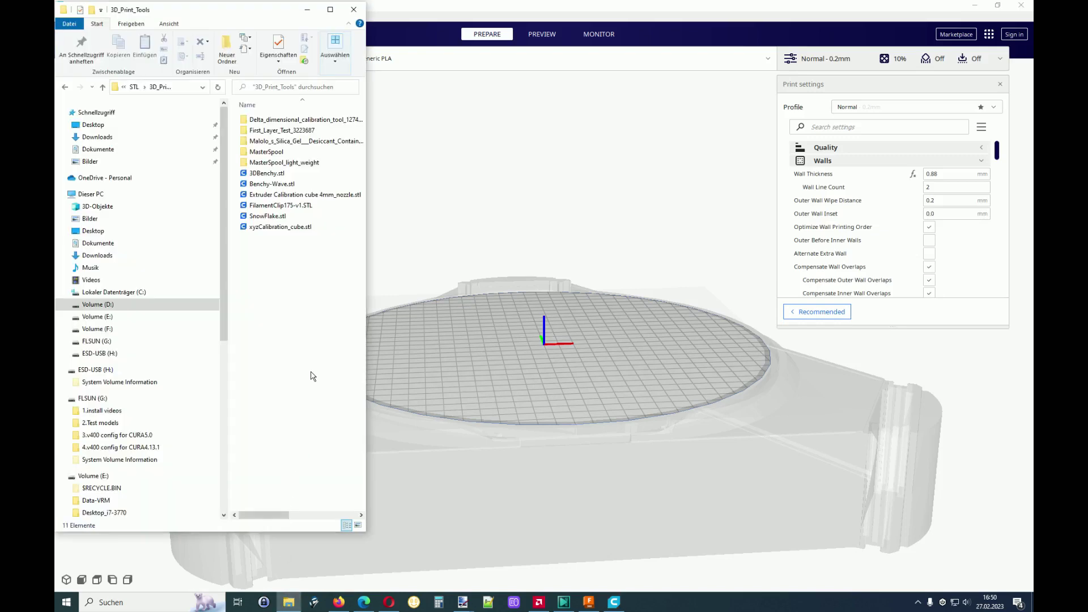
left_click_drag(277, 217, 524, 355)
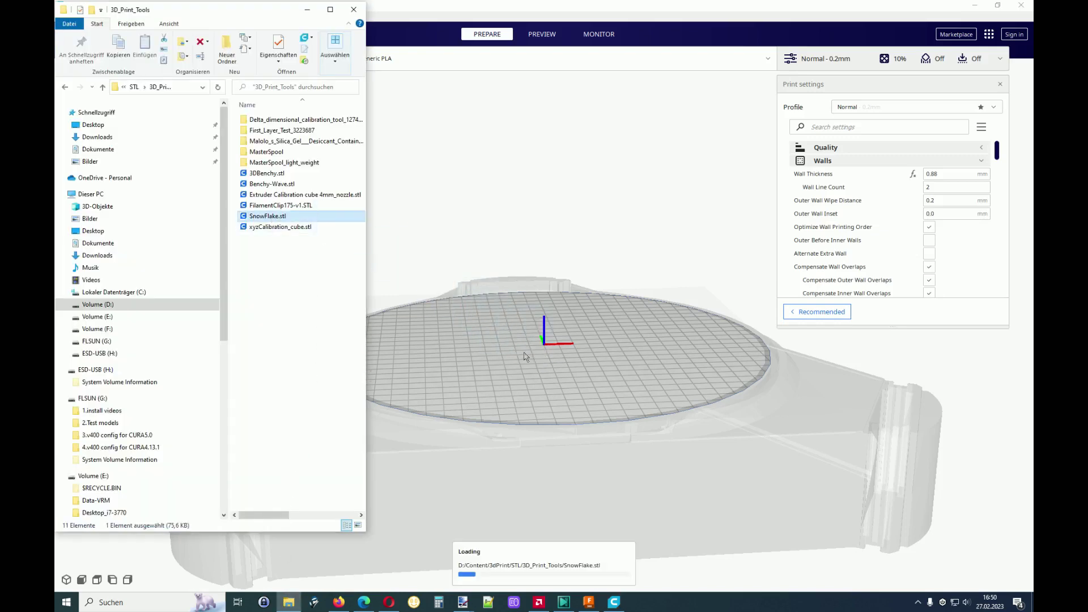
left_click(683, 244)
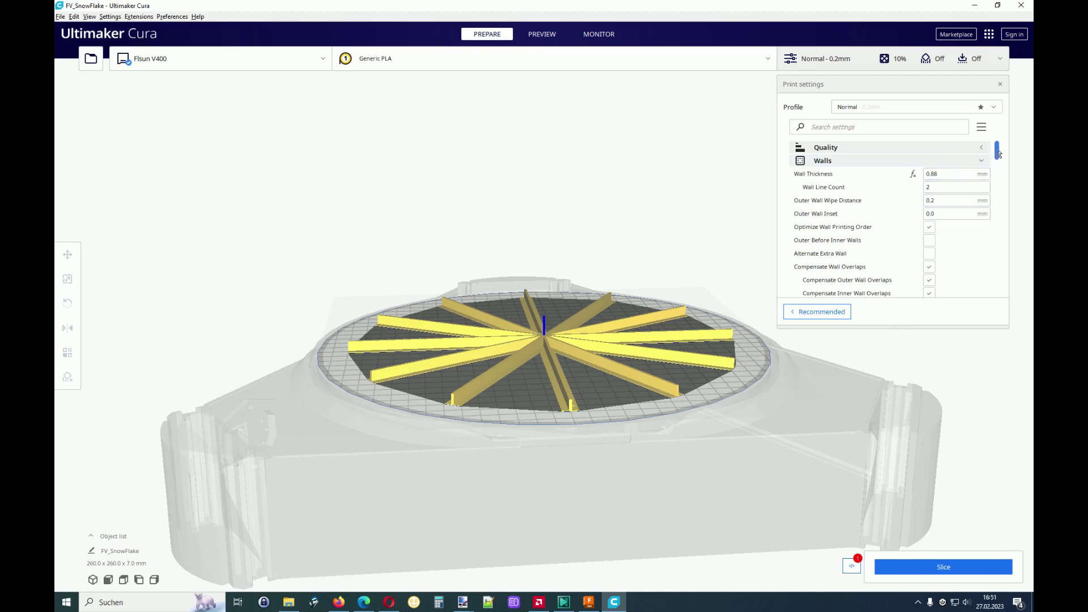
left_click_drag(1000, 153, 1005, 271)
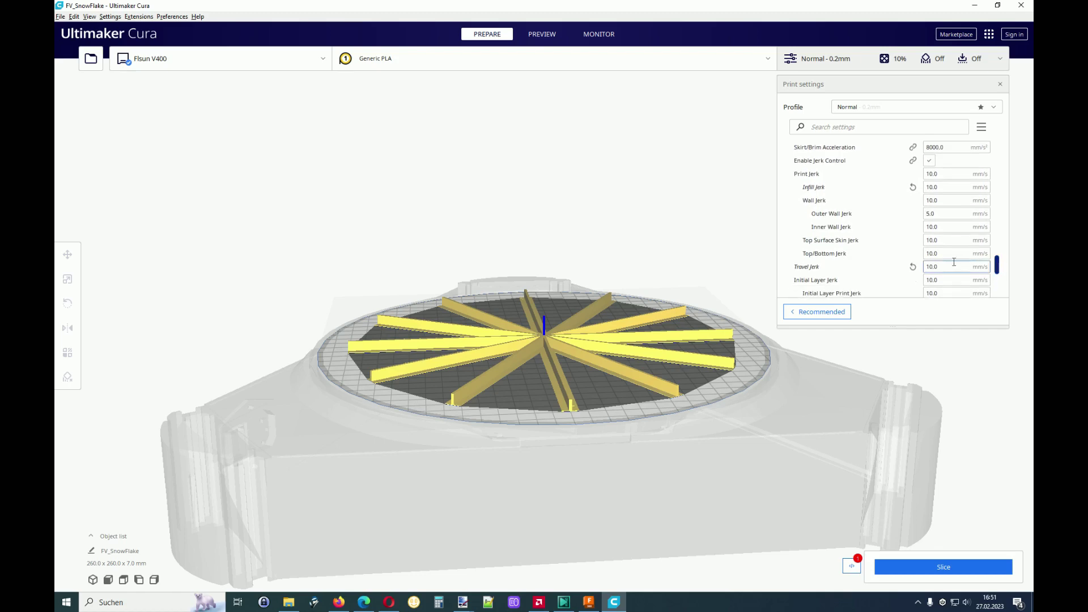
Slice the snowflake (2 h 13 min, 30g) and save it as NORMAL_4.13_SnowFlake.gcode in GCODE
left_click(908, 570)
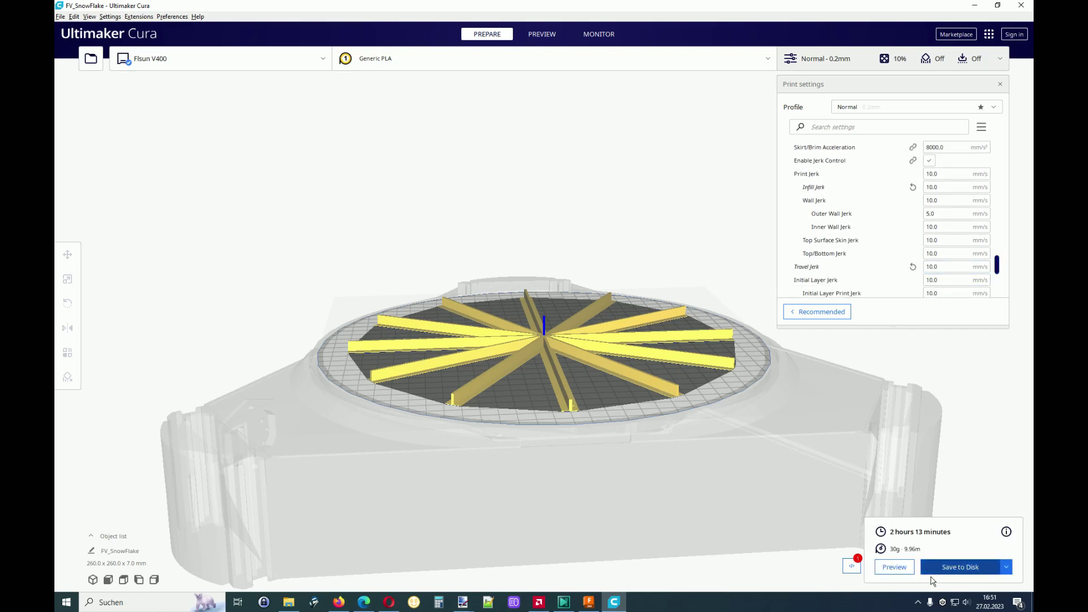
left_click(958, 568)
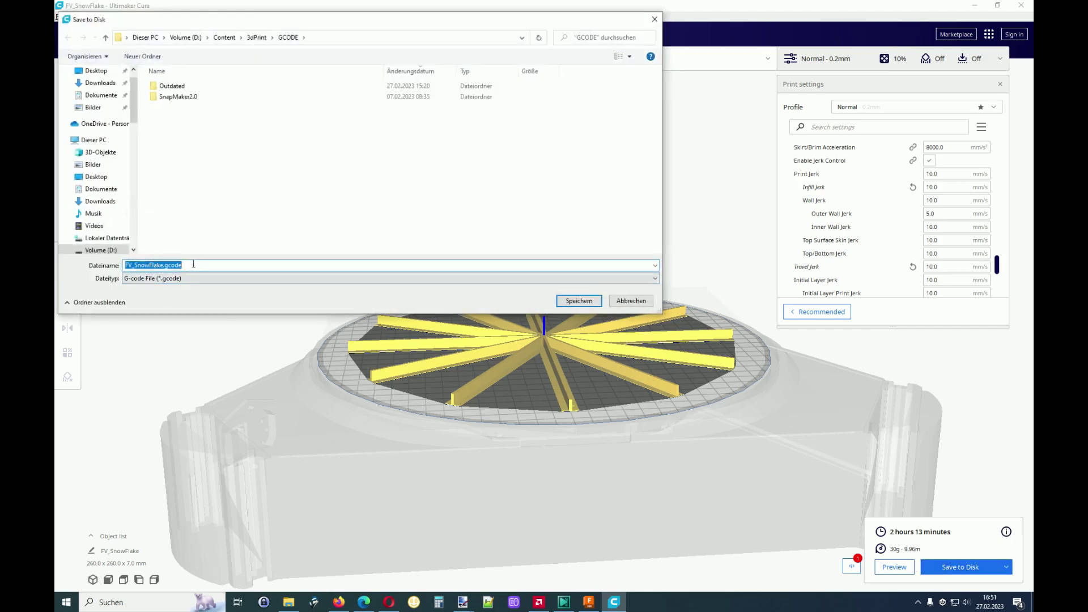
type("NORMAL_4.13_SnowFlake.gcode")
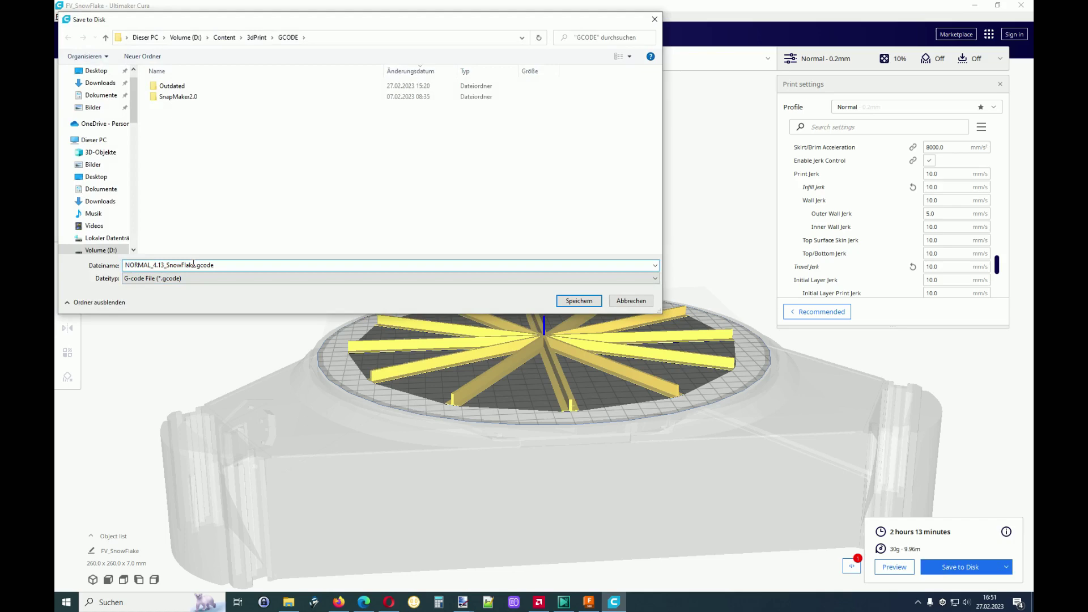
key("Return")
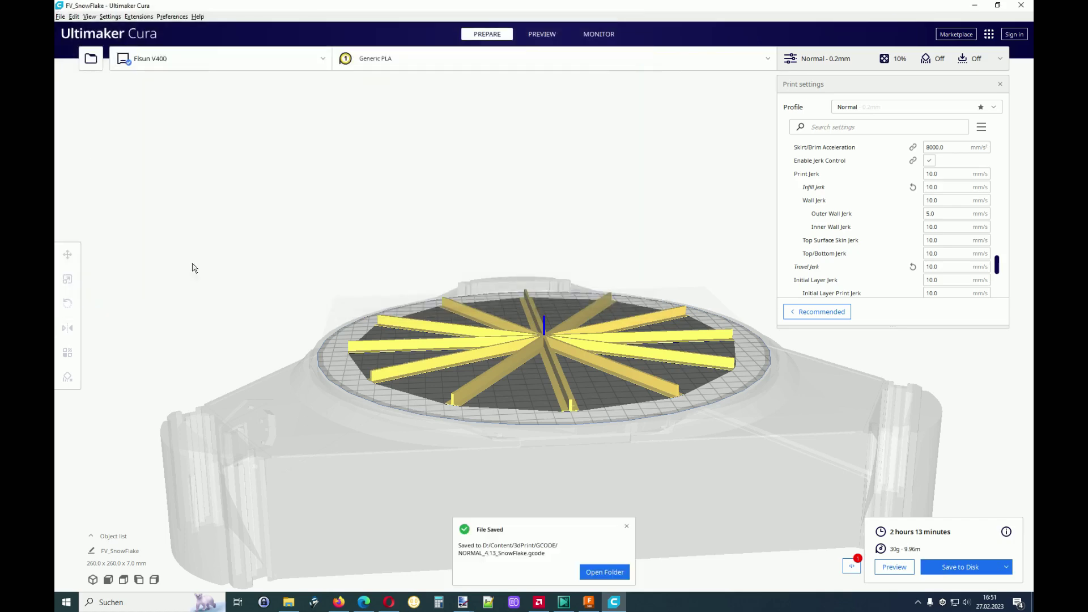
left_click(593, 572)
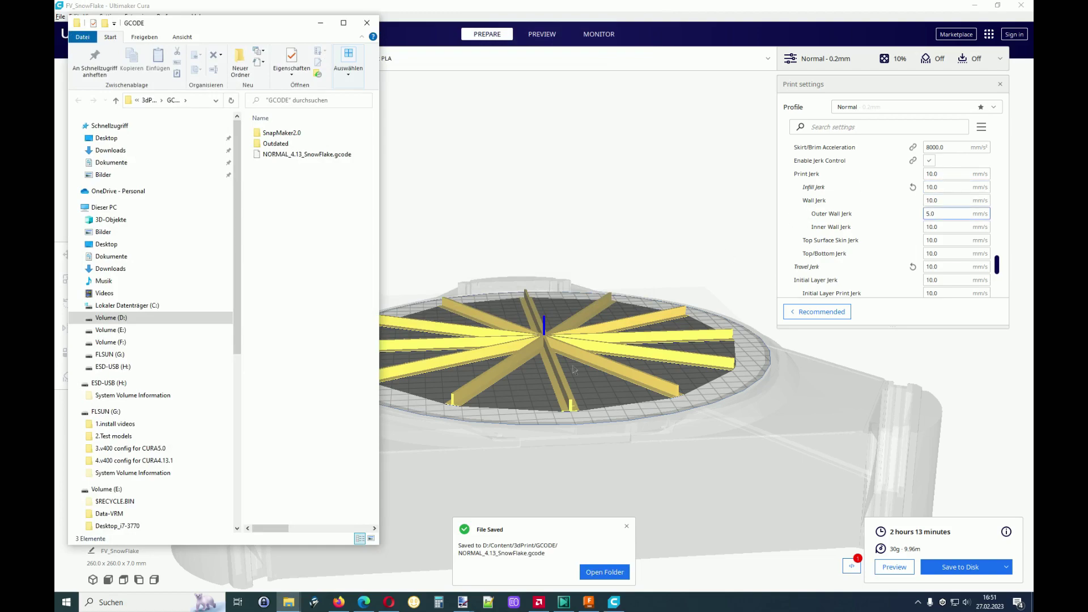
Upload NORMAL_4.13_SnowFlake.gcode to the Flsun-V400 through Mainsail's G-code Files page
left_click(339, 602)
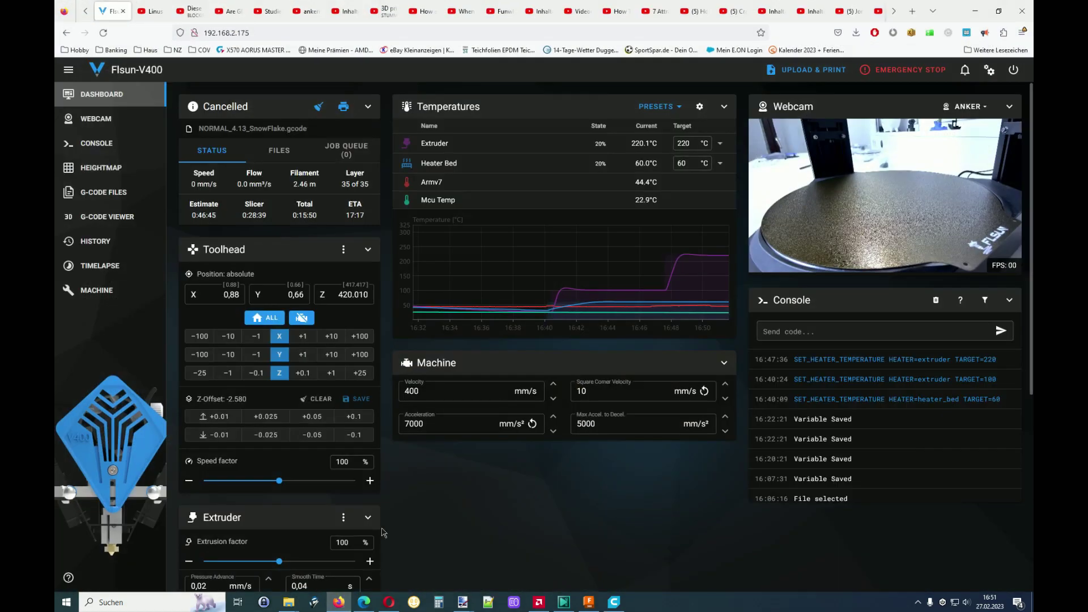
left_click(102, 198)
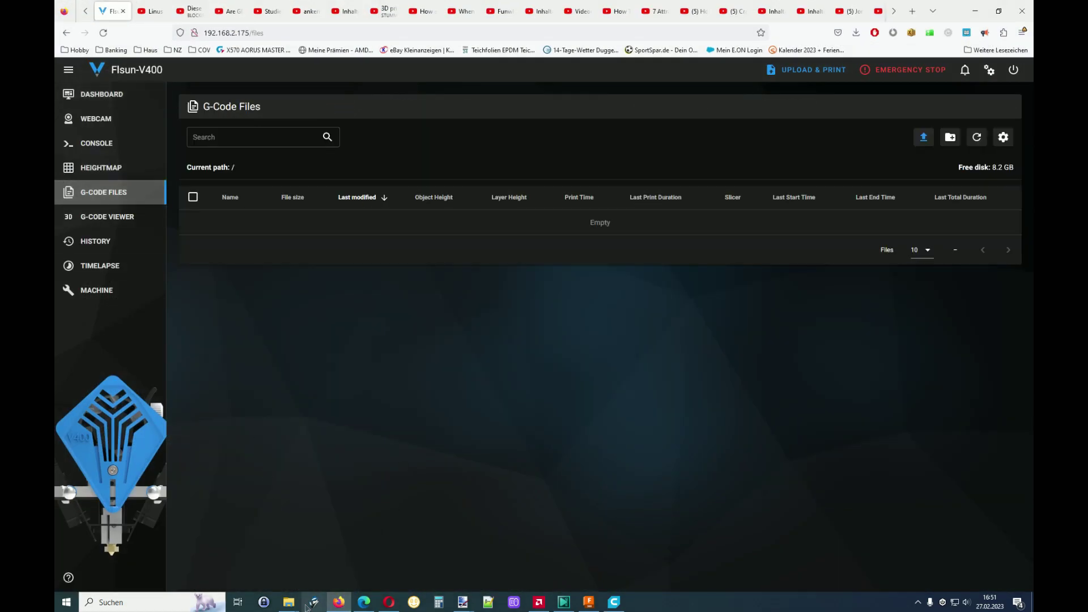
mouse_move(289, 602)
left_click(305, 548)
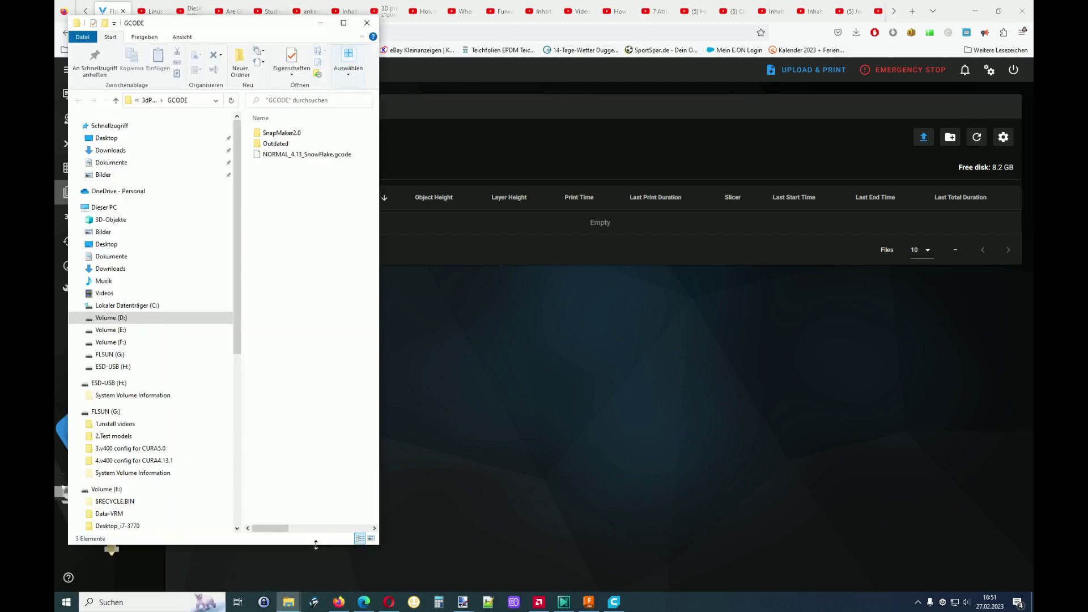
left_click_drag(301, 154, 640, 368)
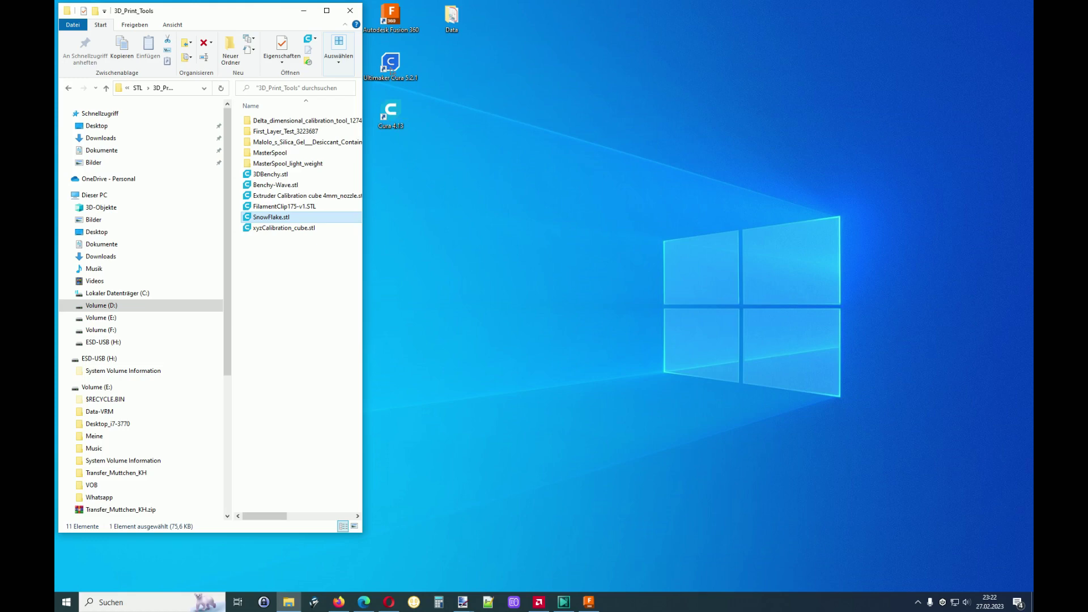
Launch Cura 5.2.1 with the Cura_4.13_Normal_manual profile and drop SnowFlake.stl onto the plate
double_click(391, 66)
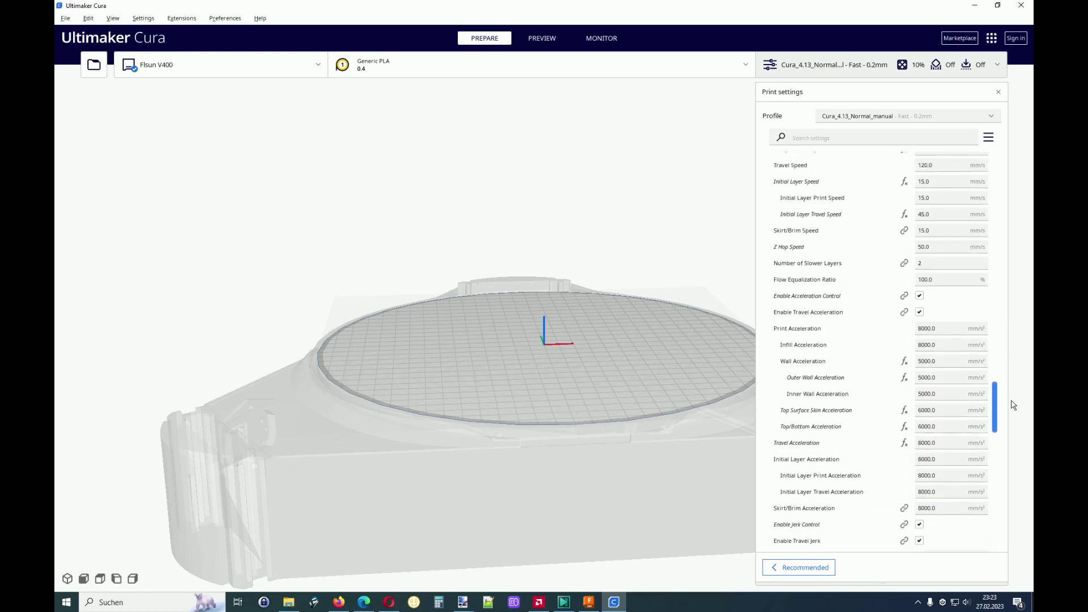
left_click_drag(1014, 405, 1016, 416)
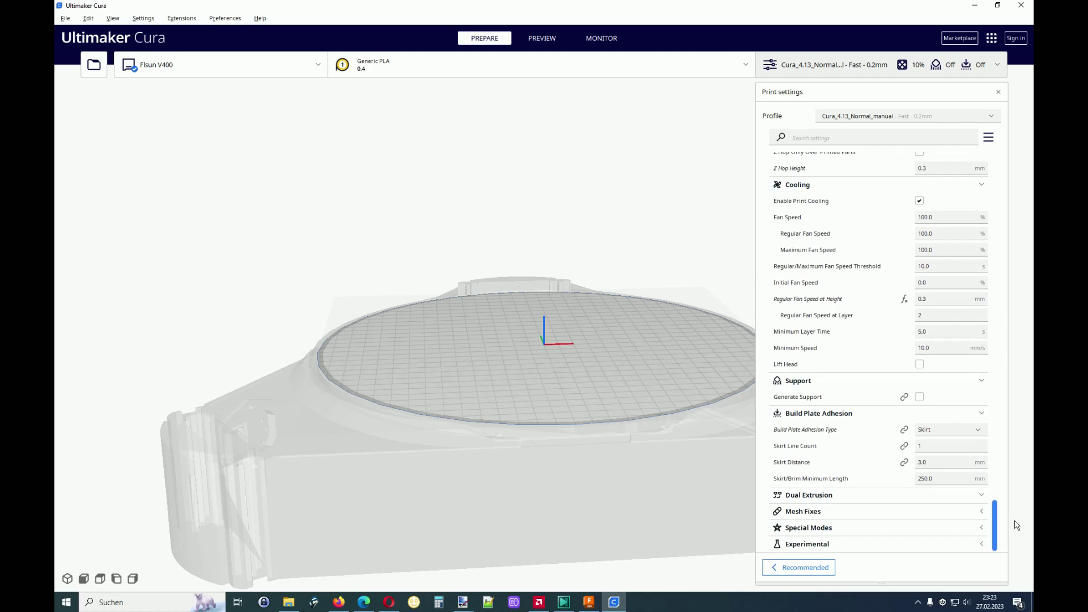
scroll(990, 214, "up", 10)
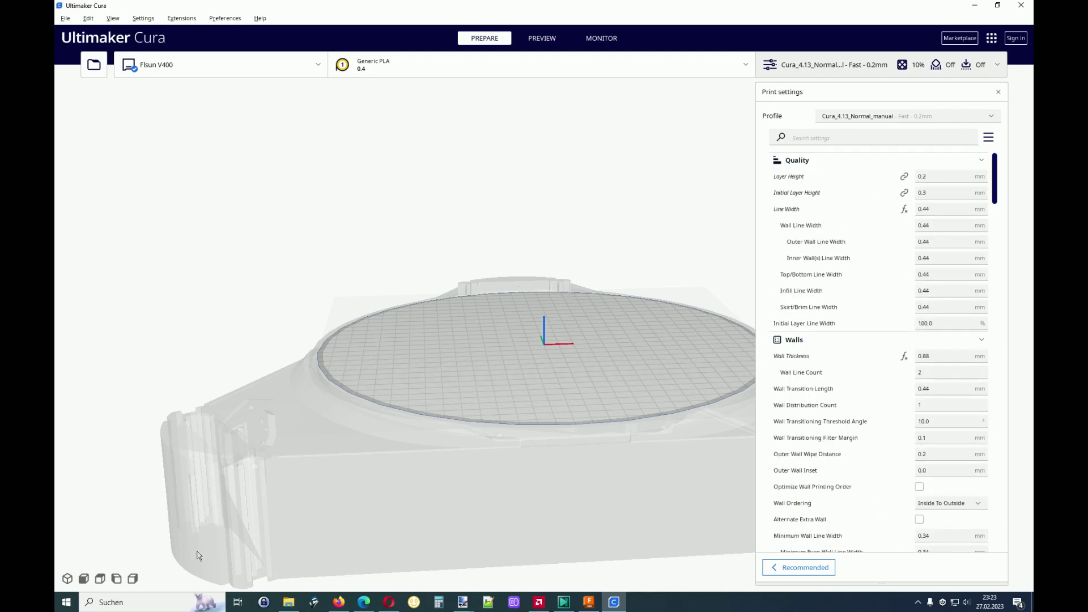
left_click(289, 601)
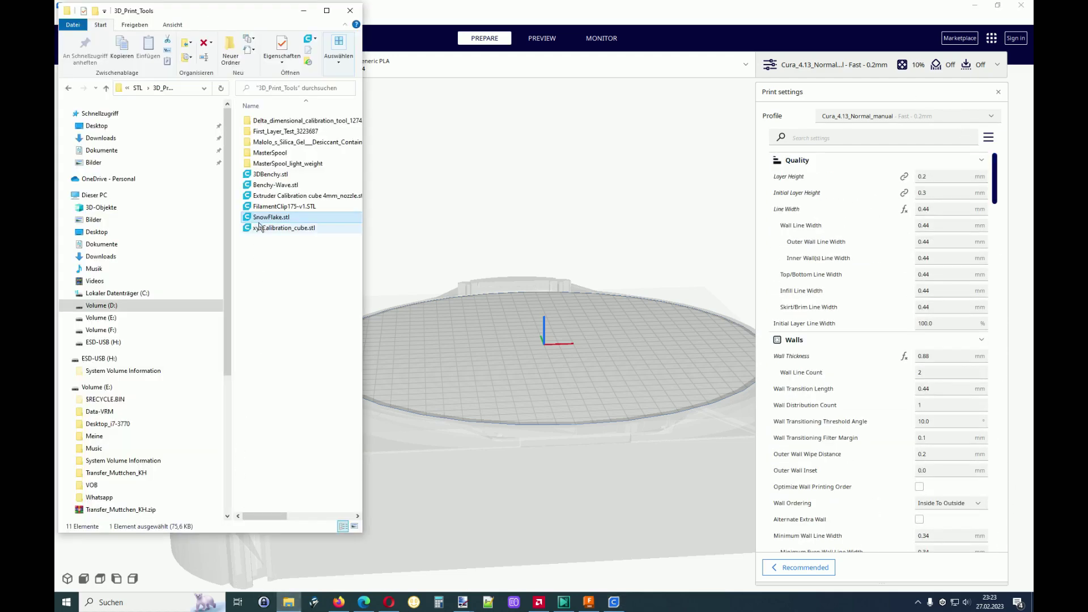
left_click_drag(263, 218, 517, 304)
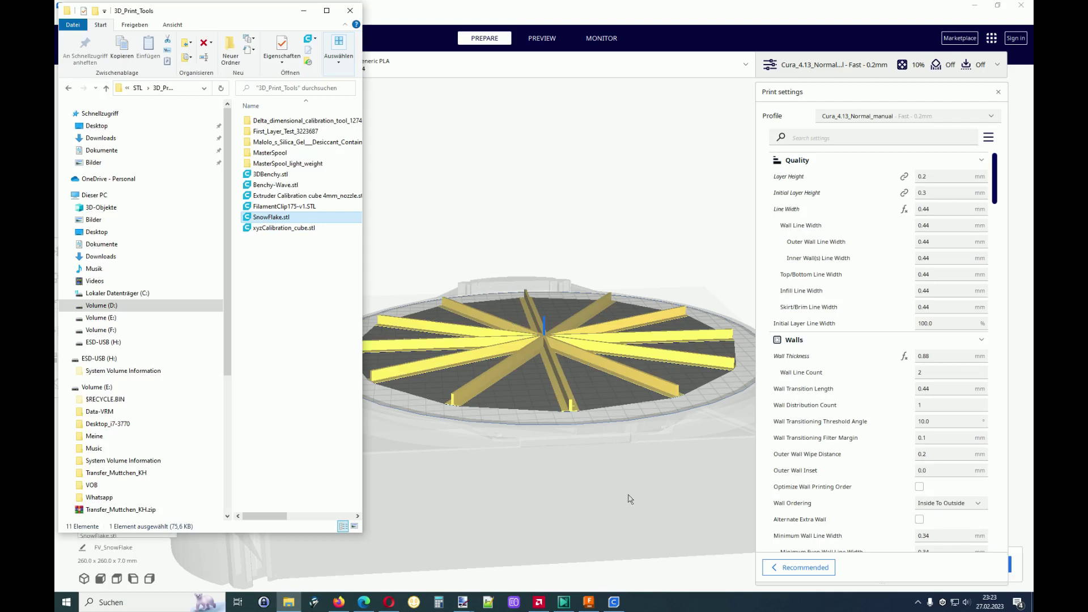
left_click(626, 163)
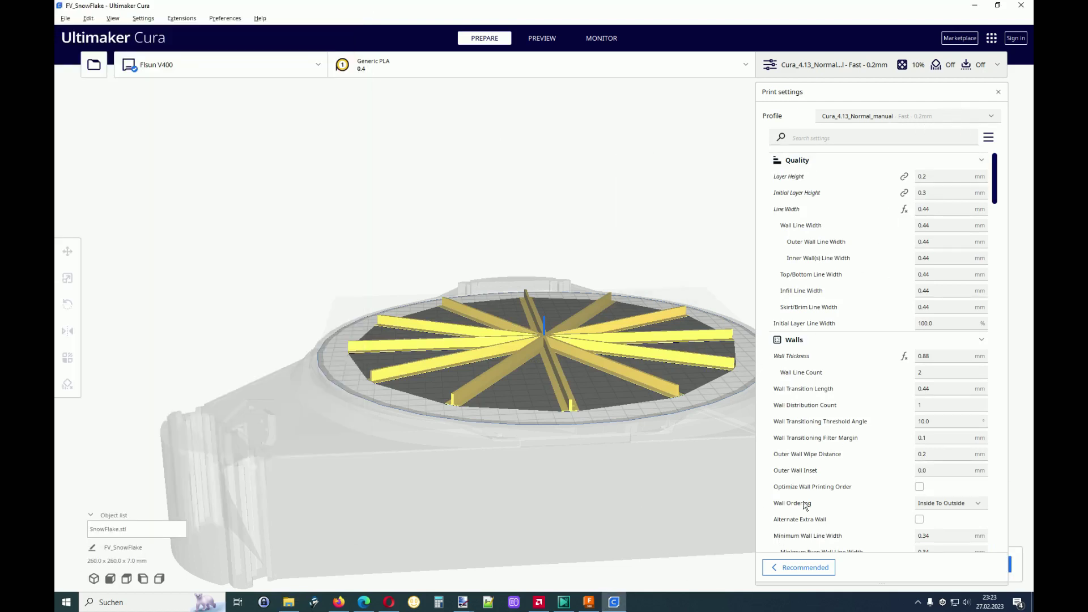
Slice the snowflake in Cura 5.2.1 and save it as a G-code file under the NORMAL_4.13 name
left_click(998, 92)
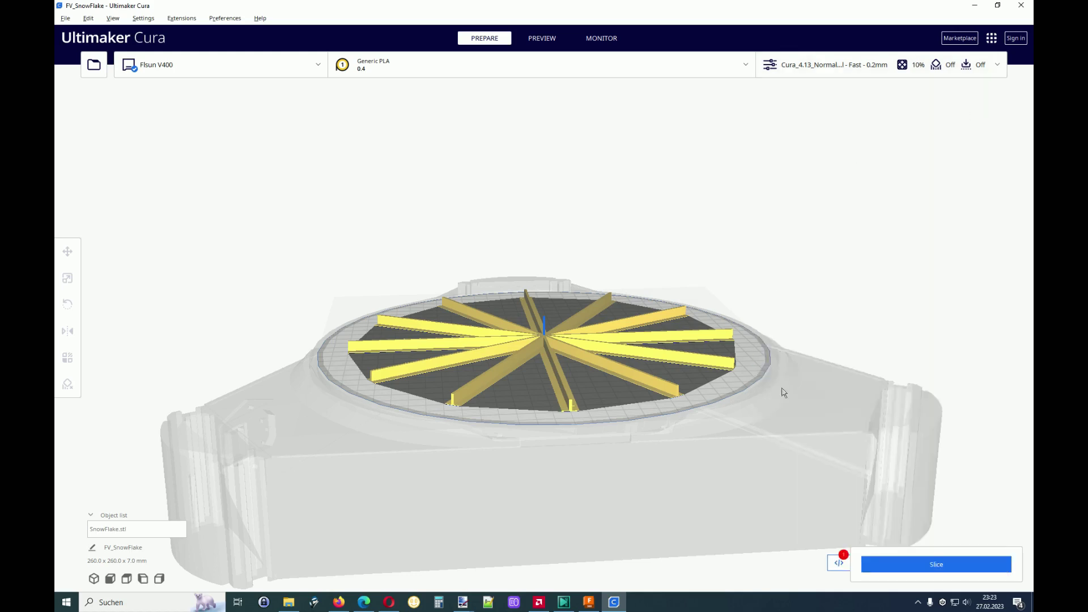
left_click(929, 570)
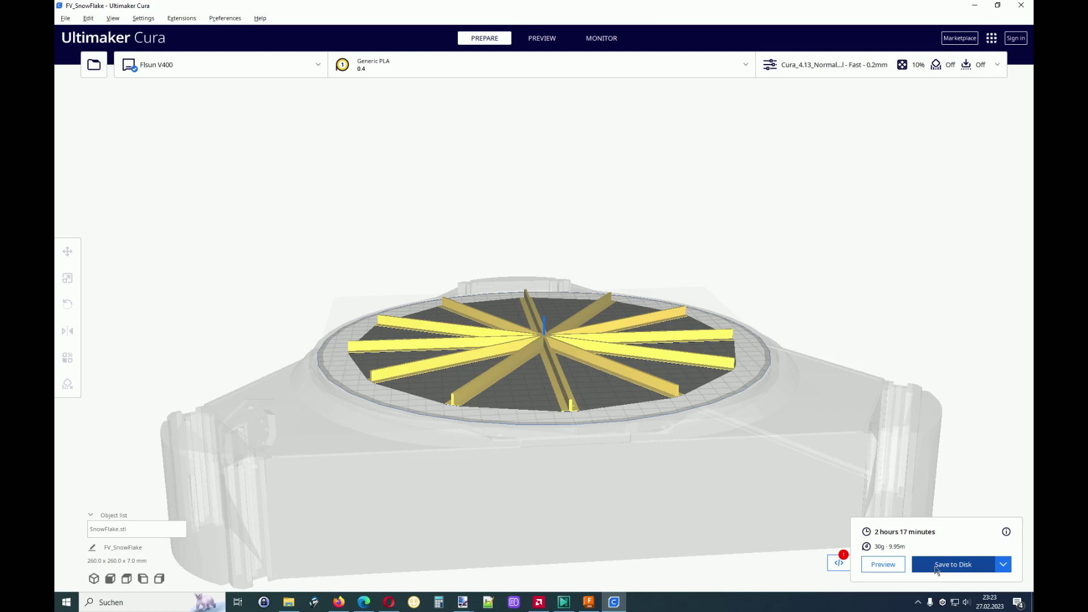
left_click(954, 565)
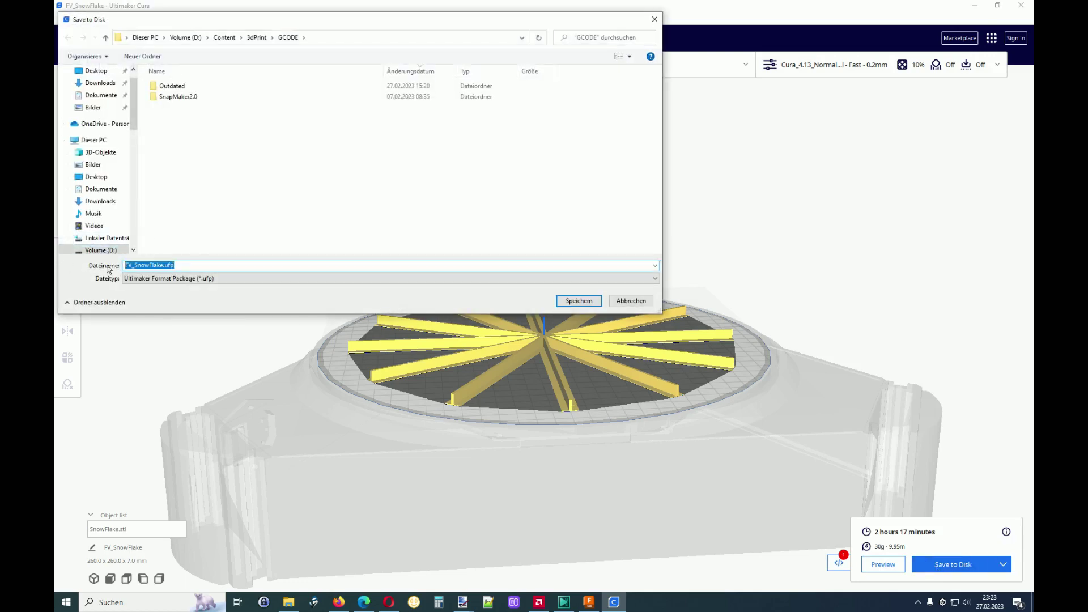
left_click(171, 280)
left_click(191, 288)
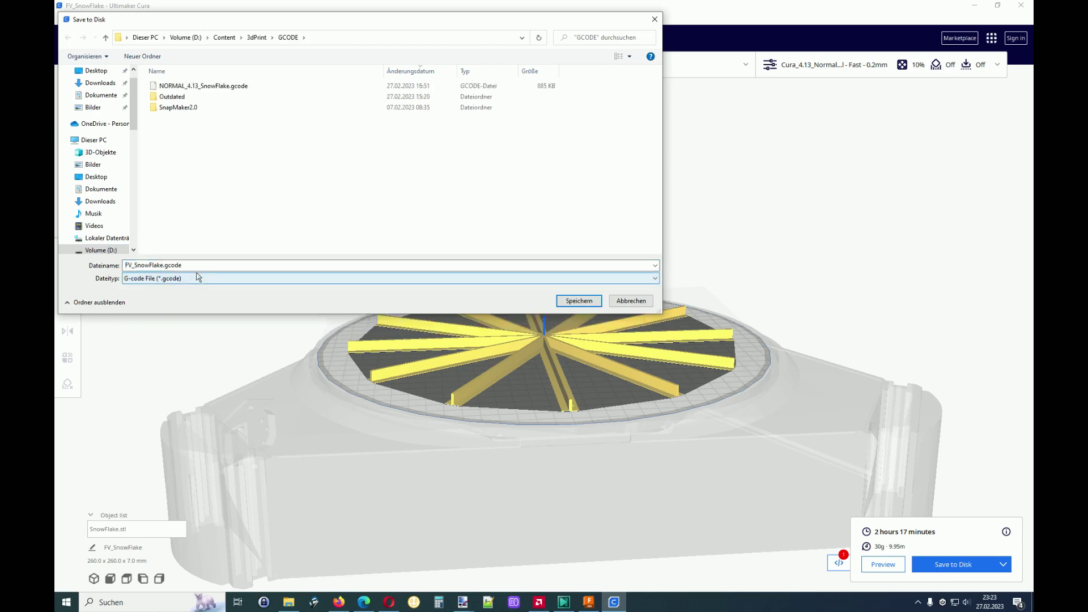
double_click(197, 267)
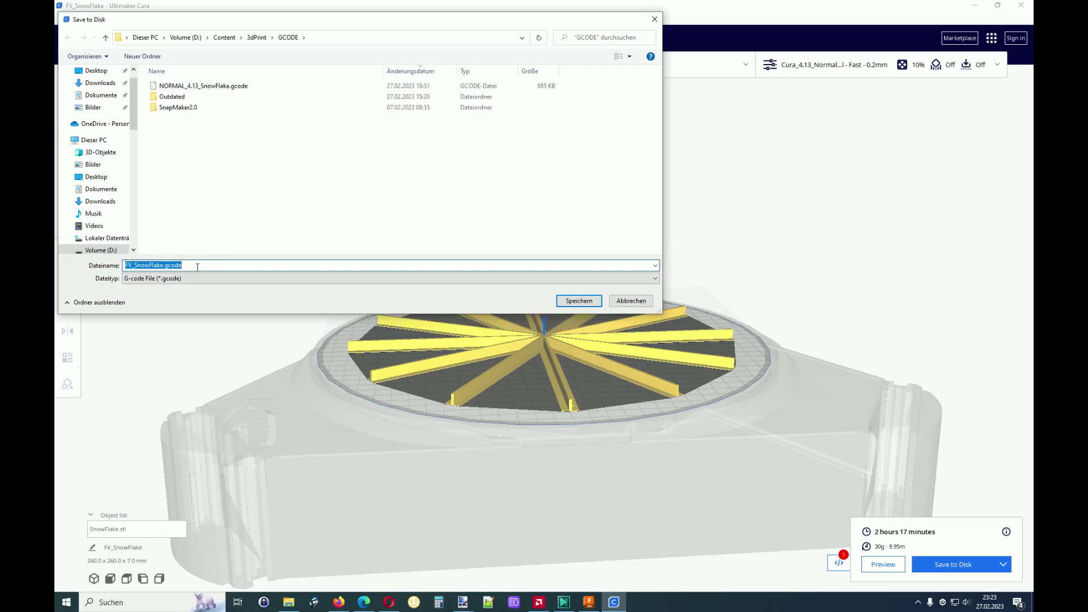
key("ctrl+v")
left_click(578, 300)
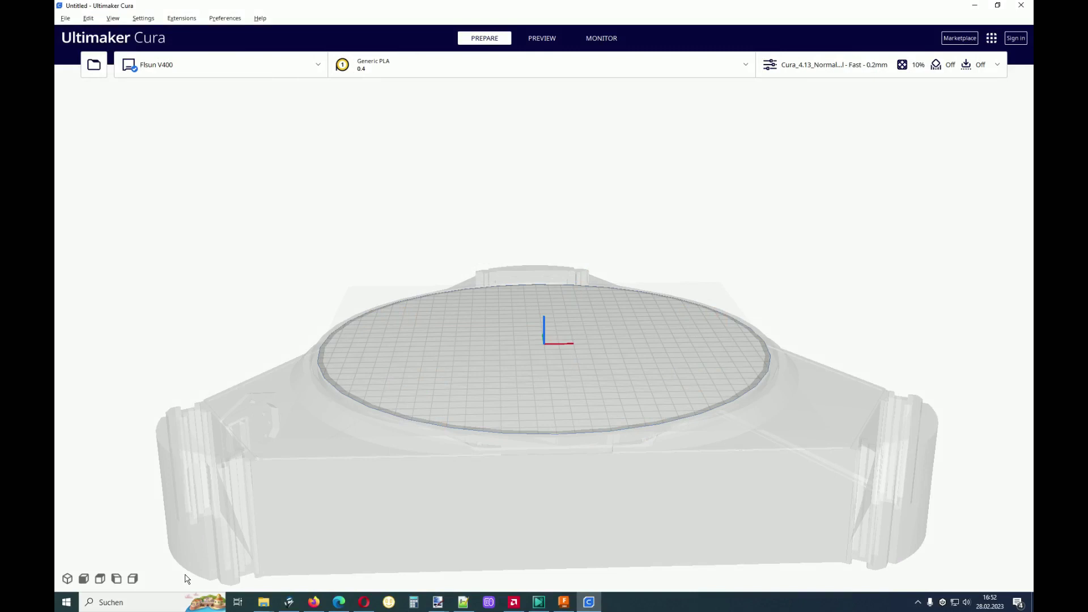
Reload SnowFlake.stl, rotate it 30° about its vertical axis, and slice it (2 h 17 min, 30g)
left_click(264, 602)
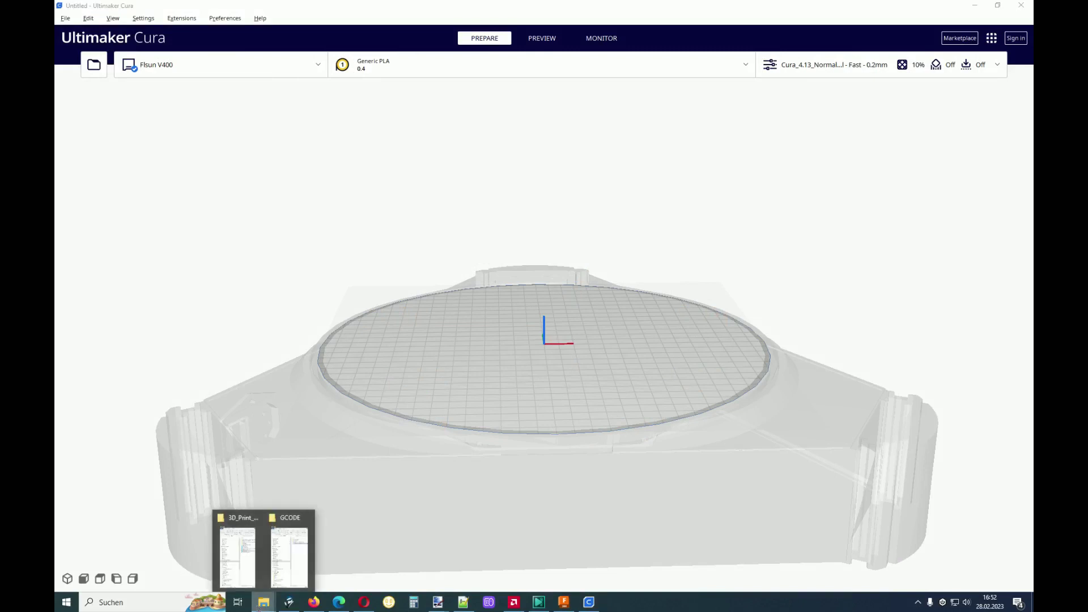
left_click(238, 567)
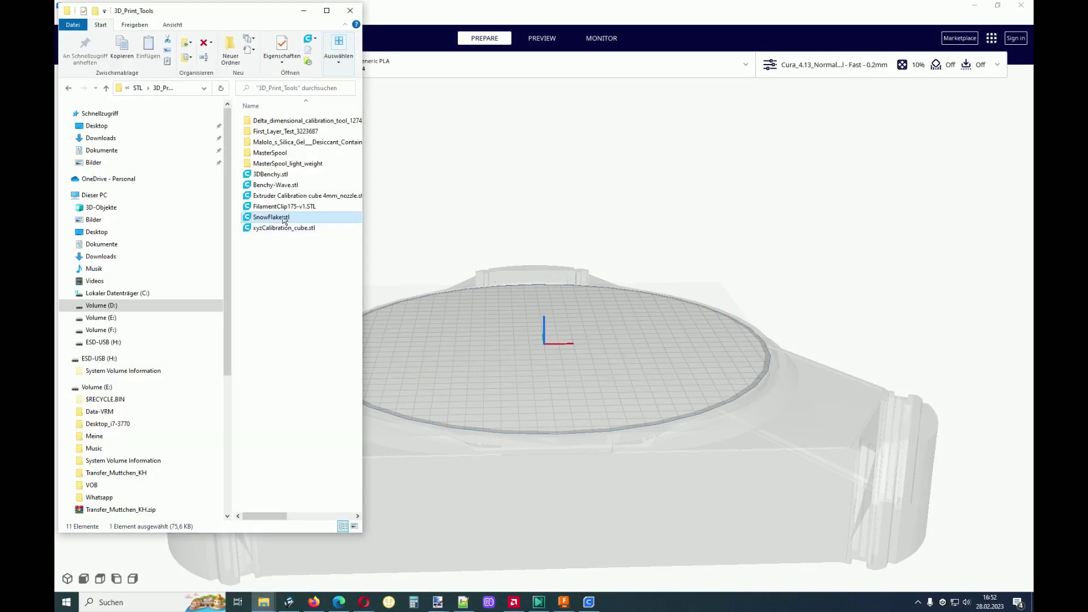
left_click_drag(284, 220, 549, 402)
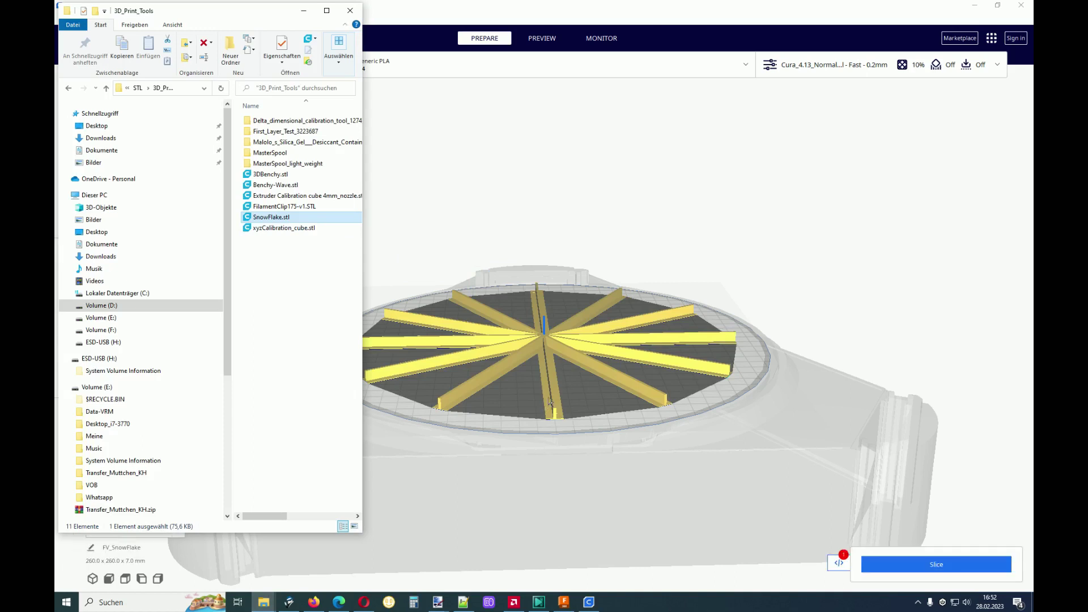
left_click(550, 402)
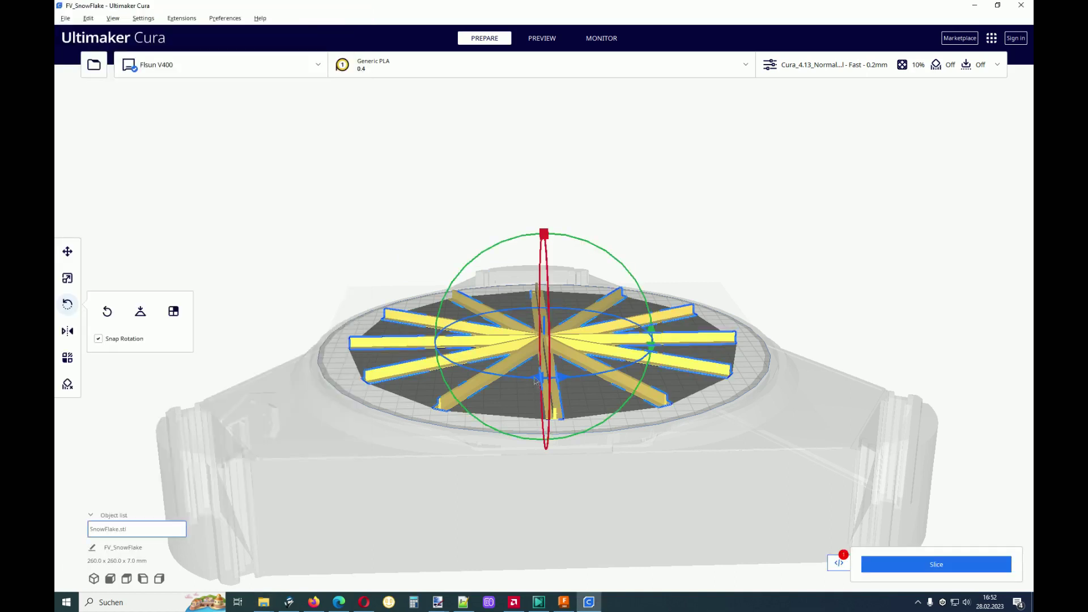
left_click_drag(550, 383, 601, 380)
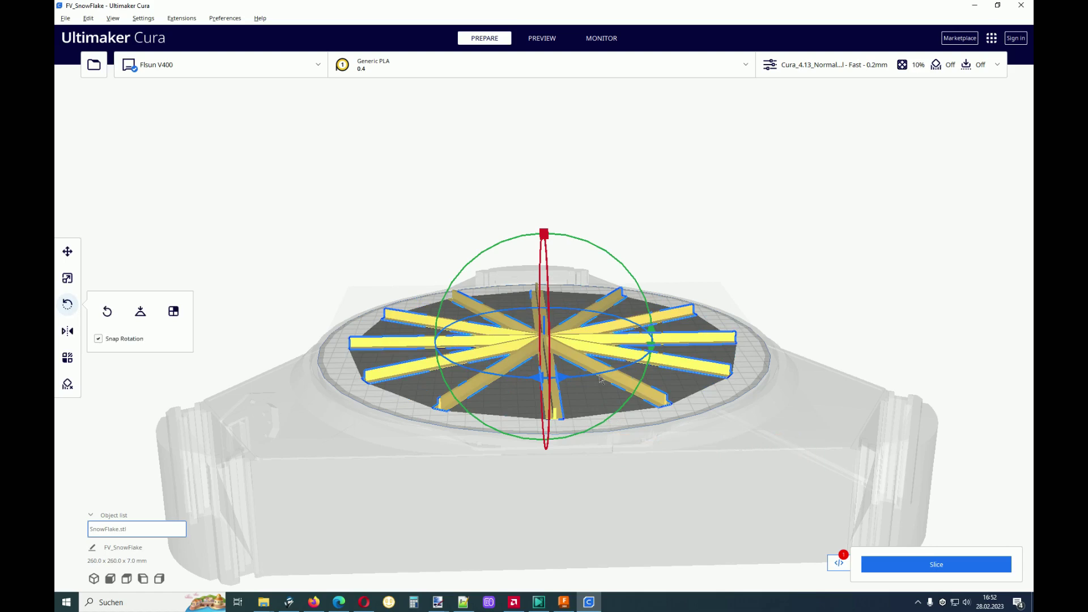
left_click(907, 565)
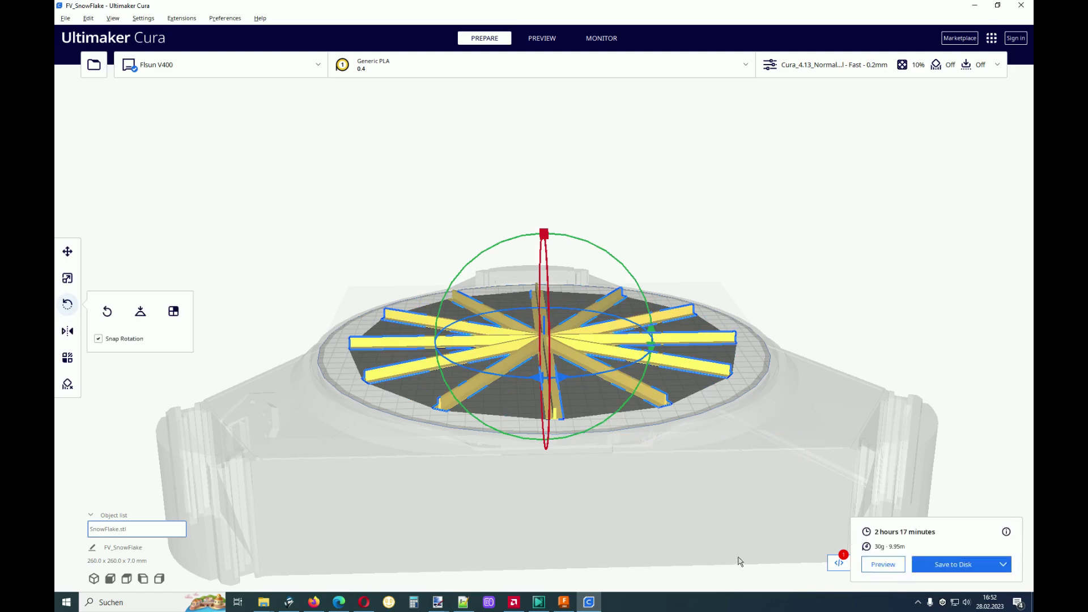
Save the rotated slice as G-code file NORMAL_4.13_SnowFlake_in_Cura521_30DegRot.gcode
left_click(936, 563)
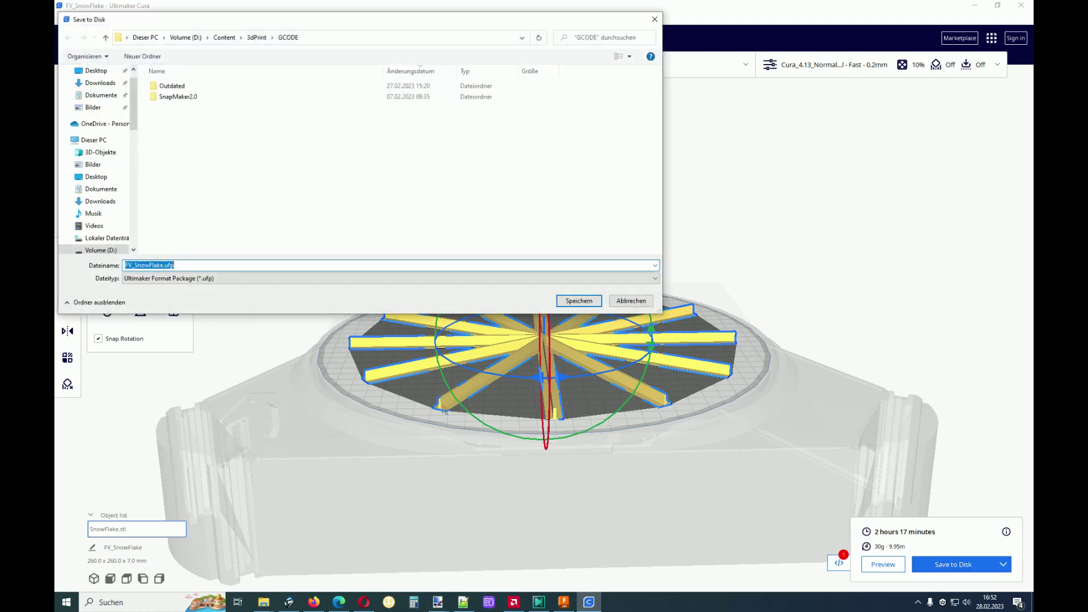
type("NORMAL_4.13_SnowFlake_in_Cura521_30DegRot.gcode")
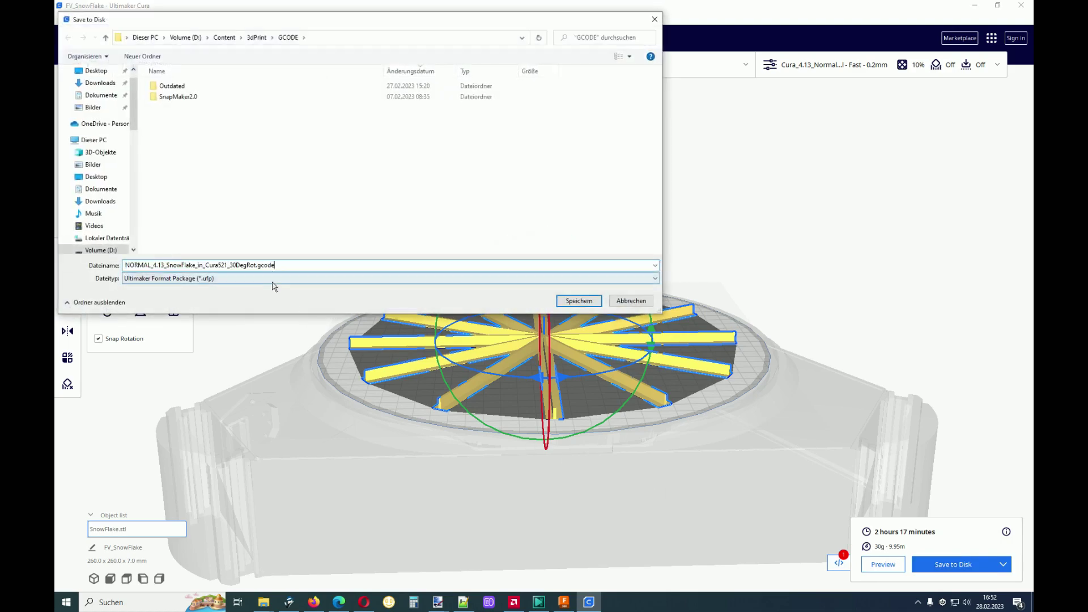
left_click(275, 281)
left_click(232, 296)
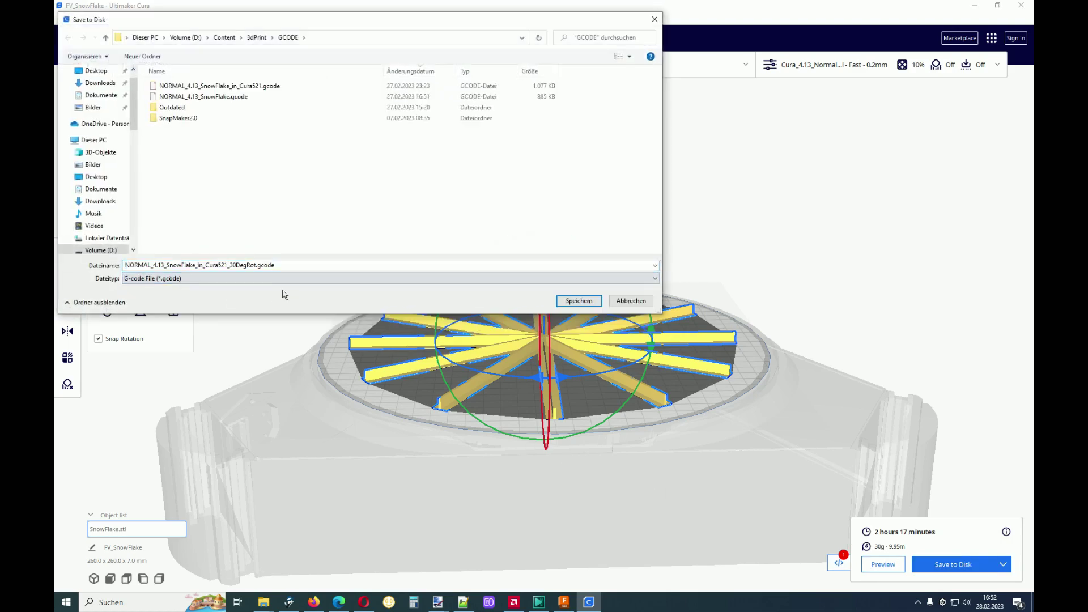
left_click(576, 305)
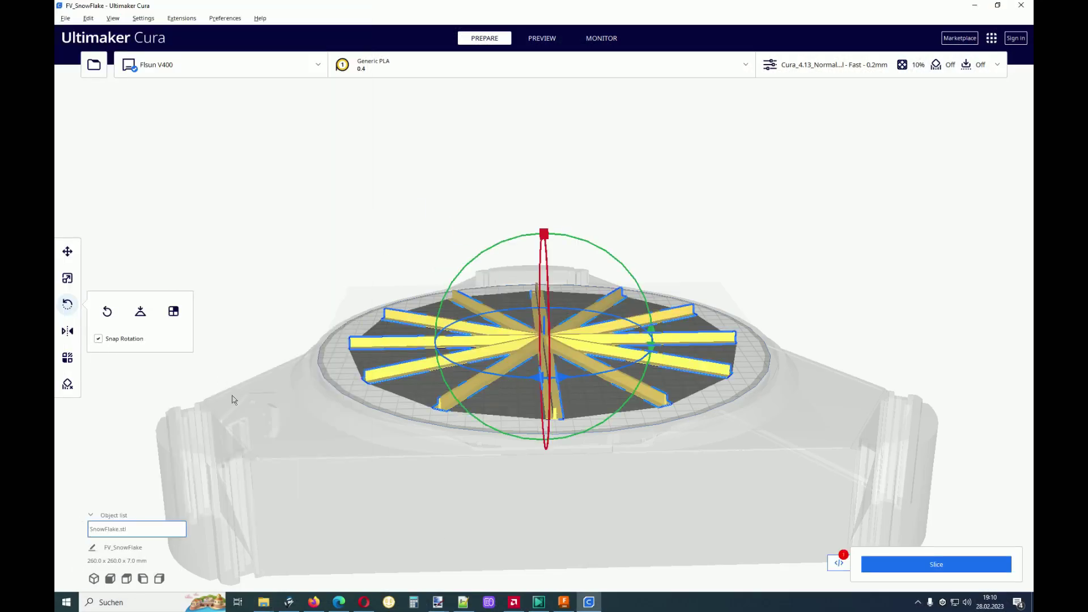
Rotate the snowflake one more snap step about its vertical axis and re-slice it
left_click_drag(504, 379, 601, 378)
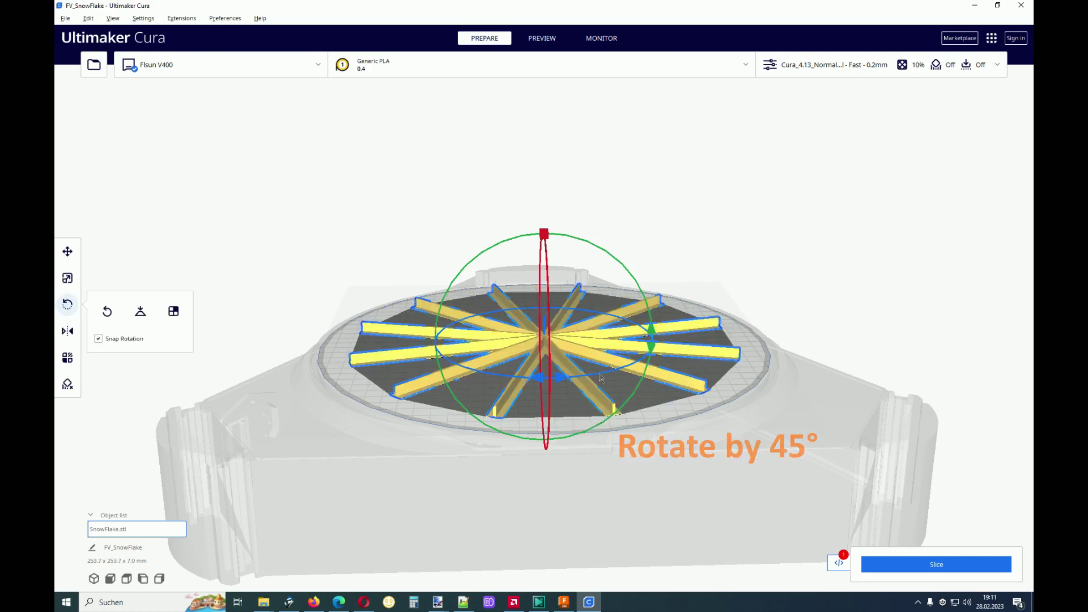
left_click(930, 565)
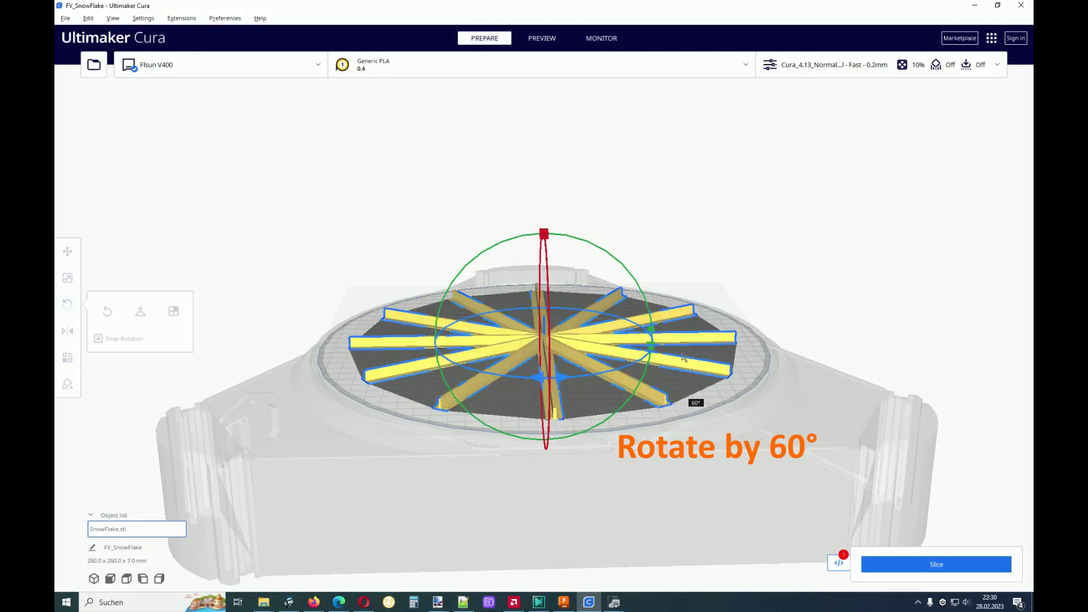
Finish the snowflake's rotation at 60° and slice it
left_click_drag(684, 357, 684, 357)
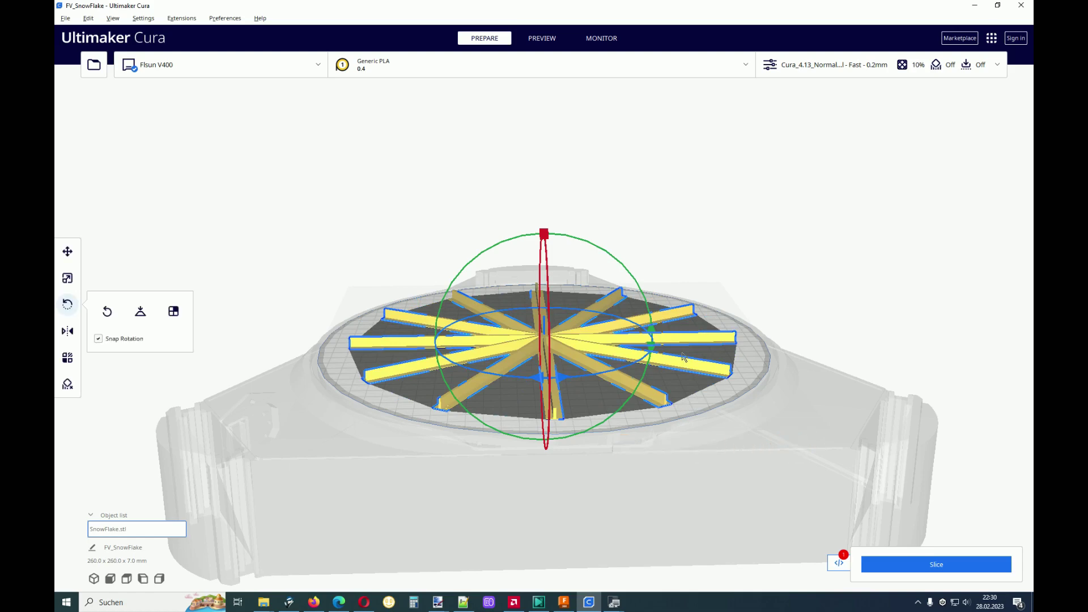
left_click(909, 575)
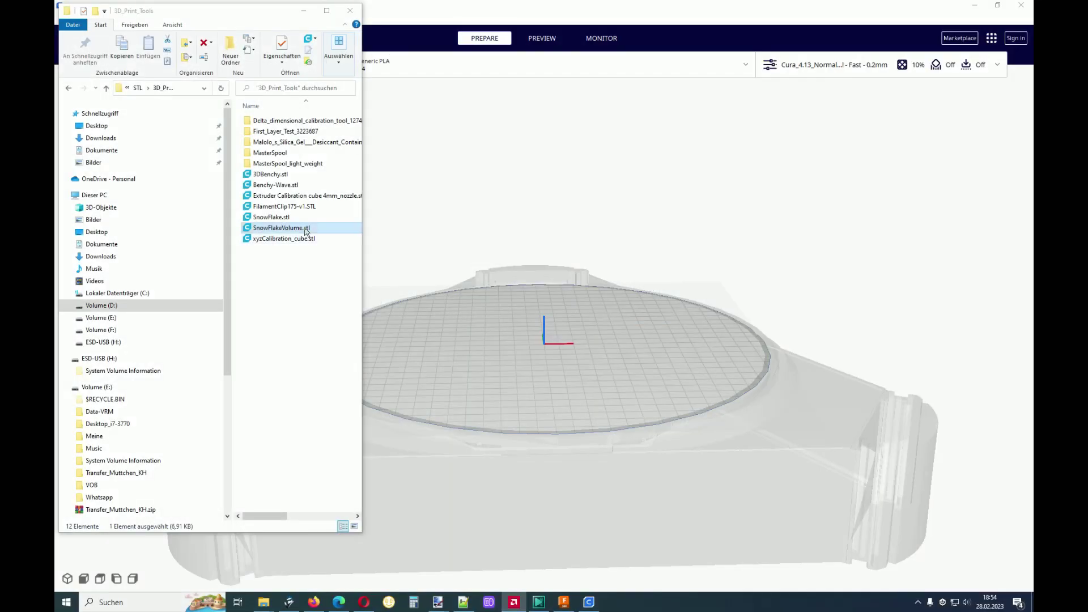
Load SnowFlakeVolume.stl (270 x 270 x 6.0 mm) onto the plate and show its Custom print settings
left_click_drag(281, 228, 542, 286)
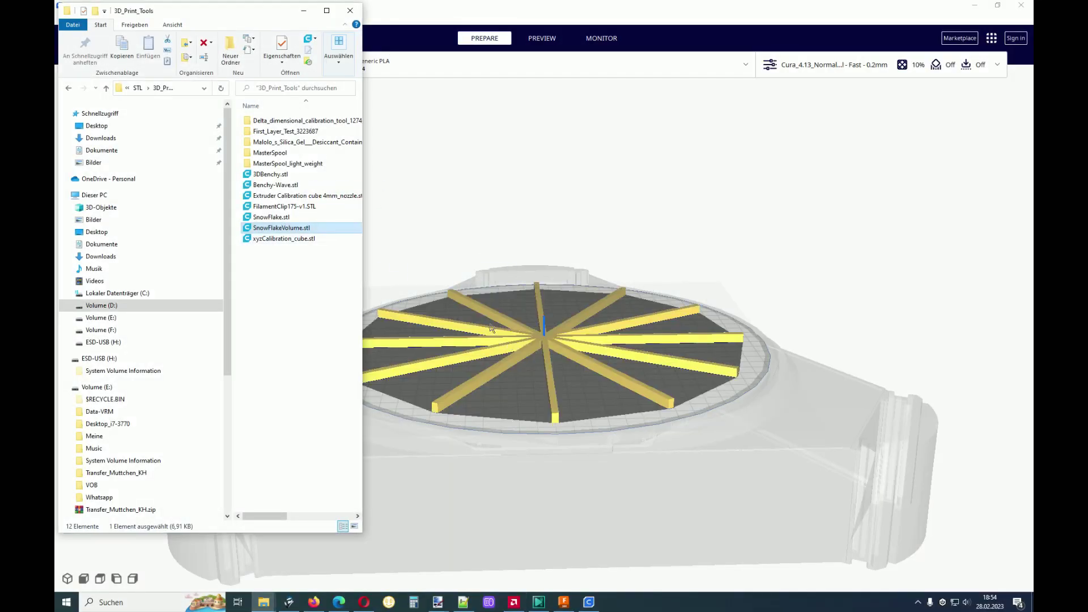
left_click(478, 214)
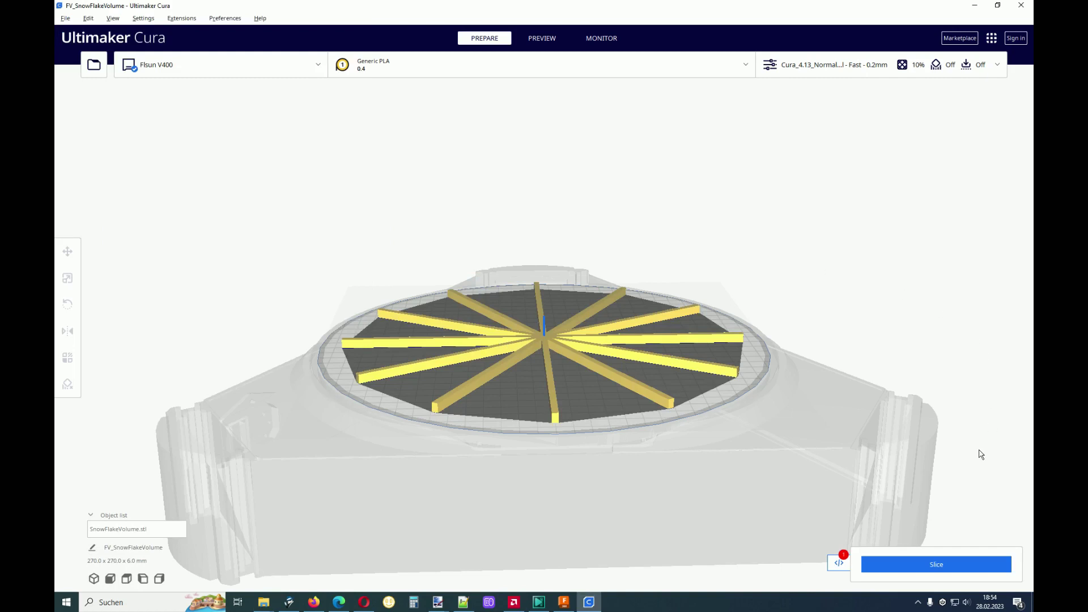
left_click(996, 69)
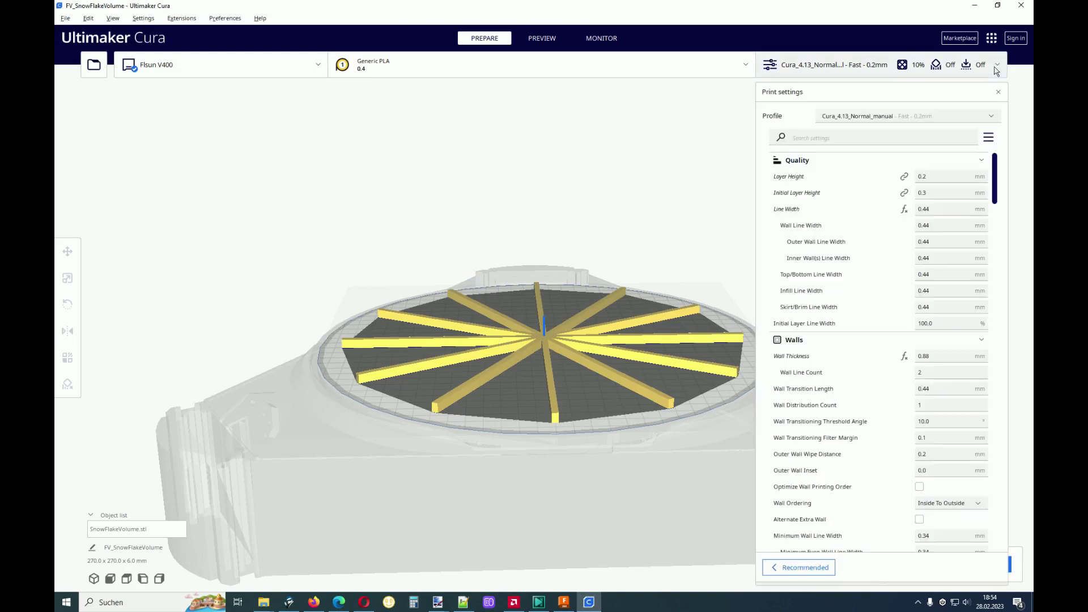